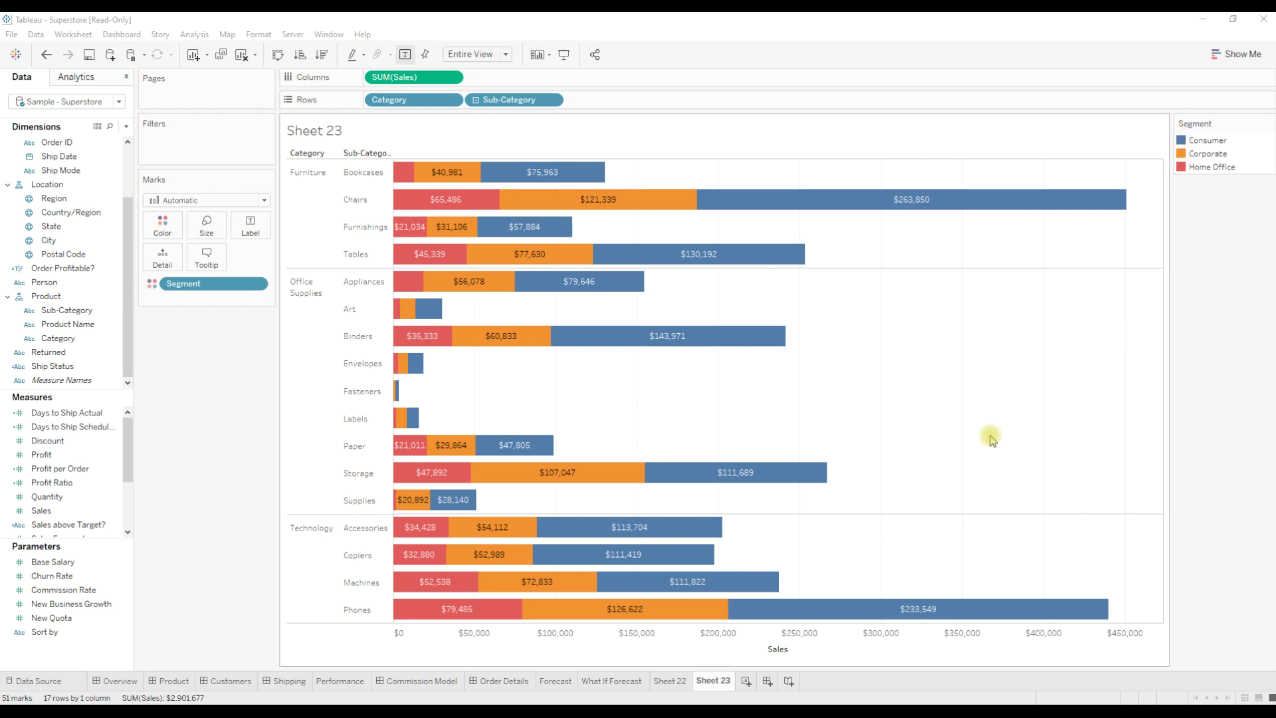
Visit Sheet 22, then return to the Sheet 23 bar chart without changing it.
click(670, 679)
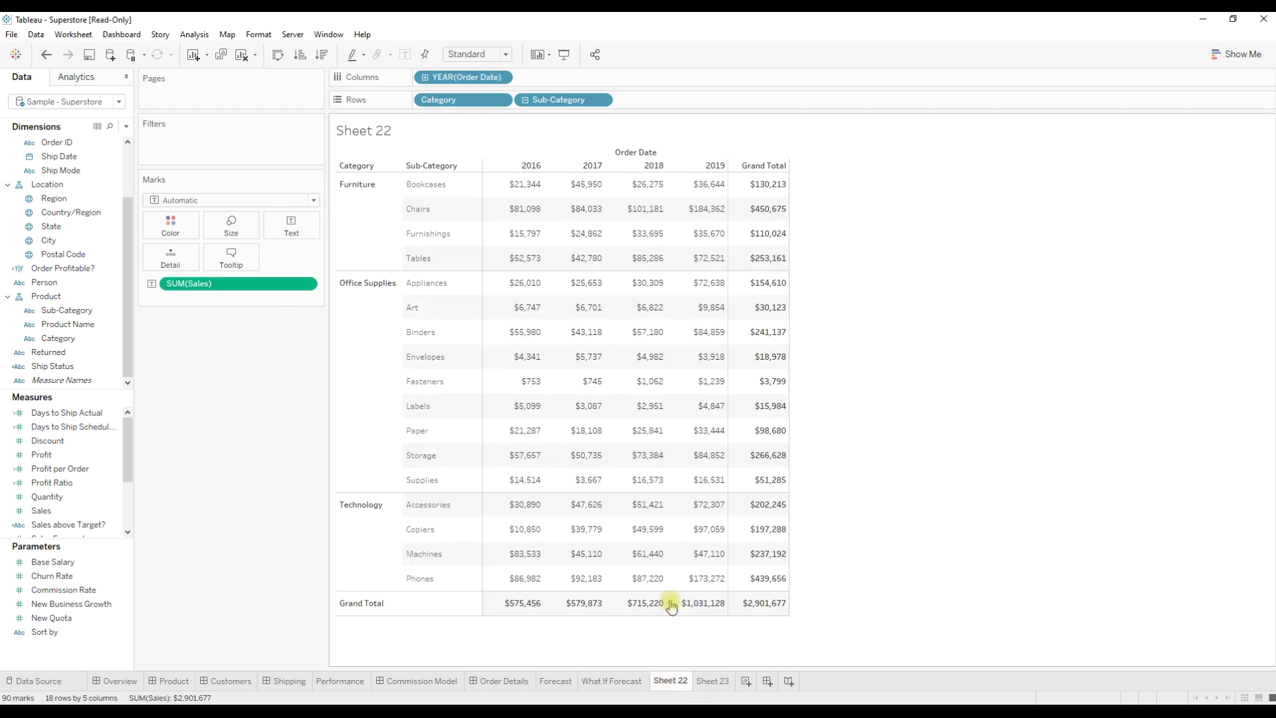
click(194, 34)
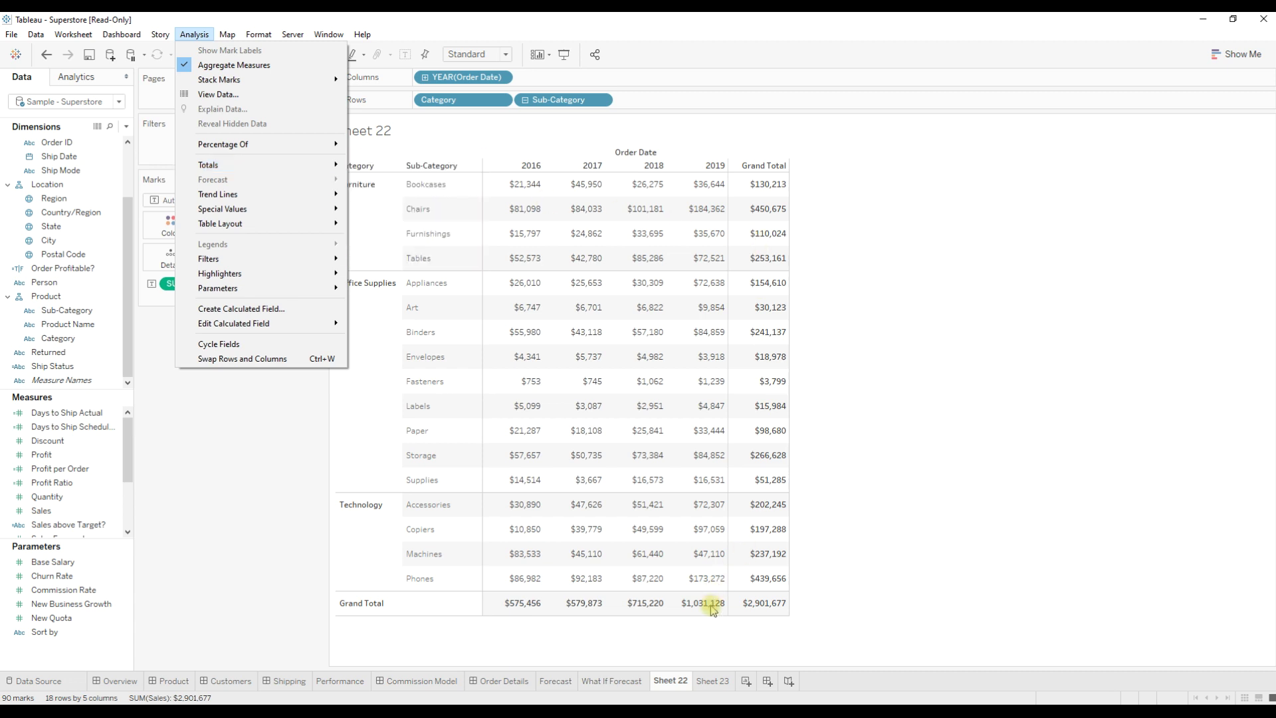
click(713, 681)
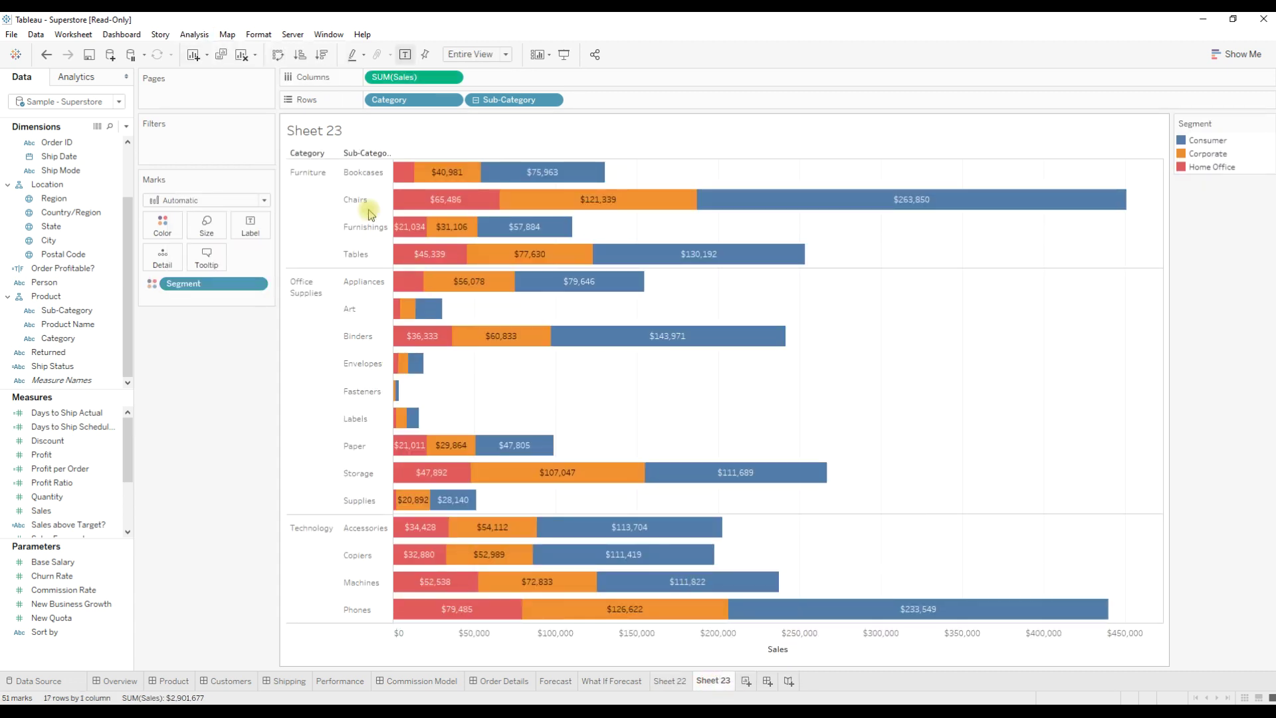
click(194, 34)
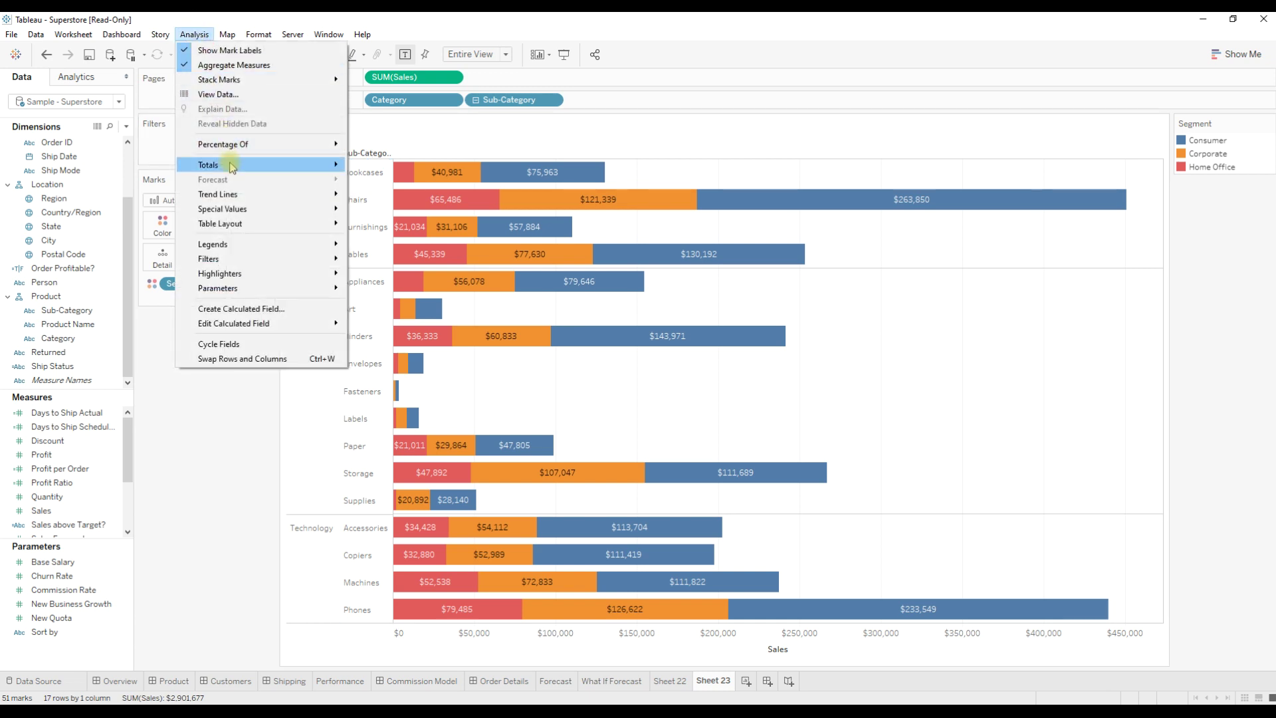
click(390, 167)
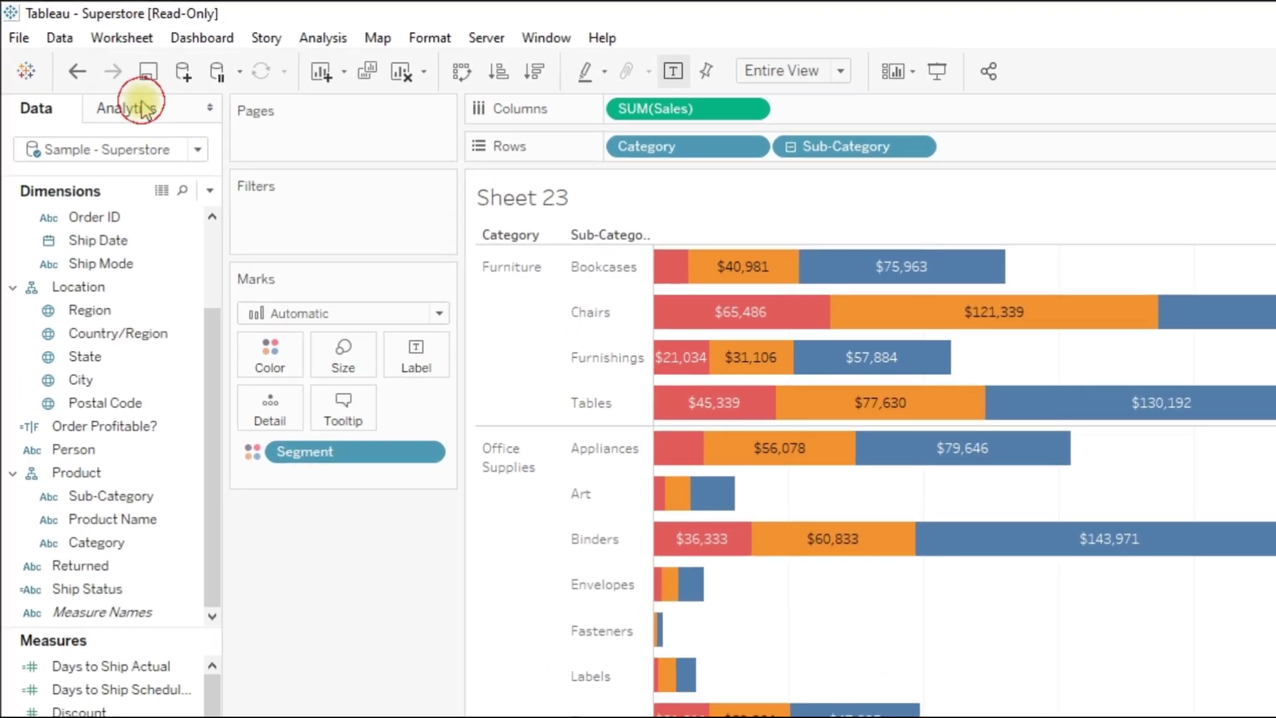
Add an average sales reference line from the Analytics pane, scoped to the entire table.
click(143, 107)
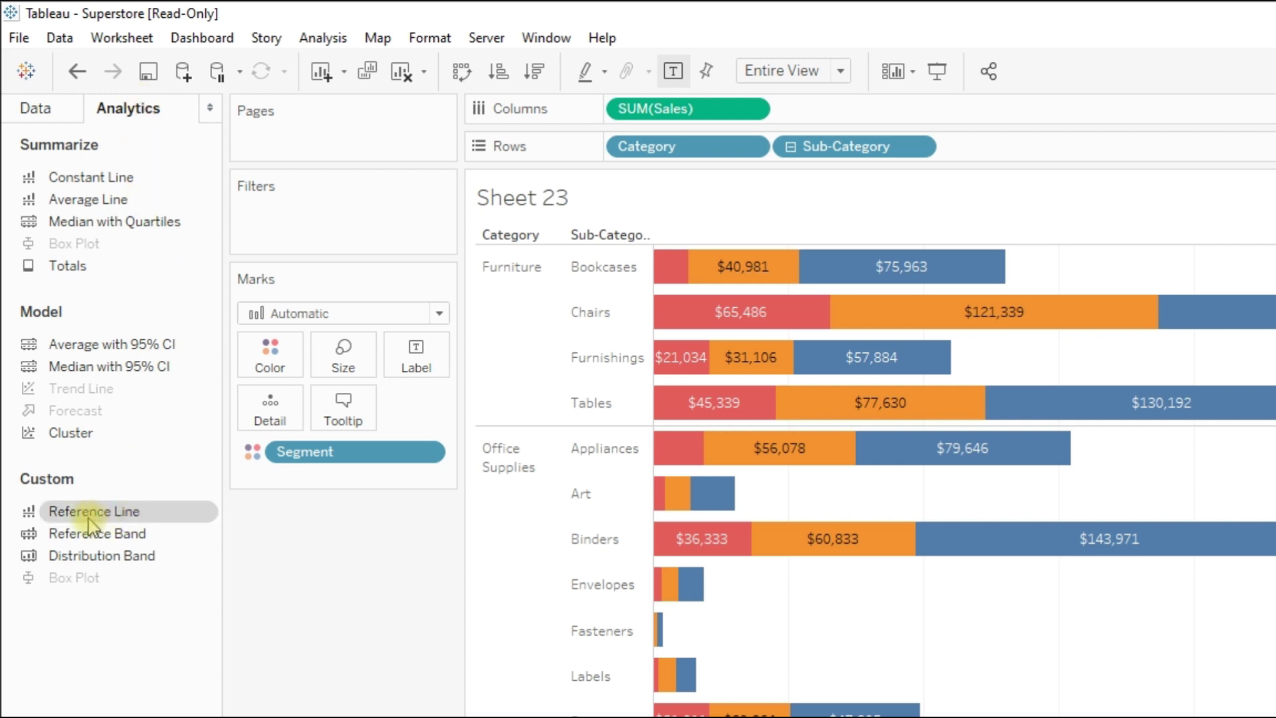
mouse_move(97, 520)
mouse_down()
mouse_move(209, 516)
mouse_move(362, 240)
mouse_up()
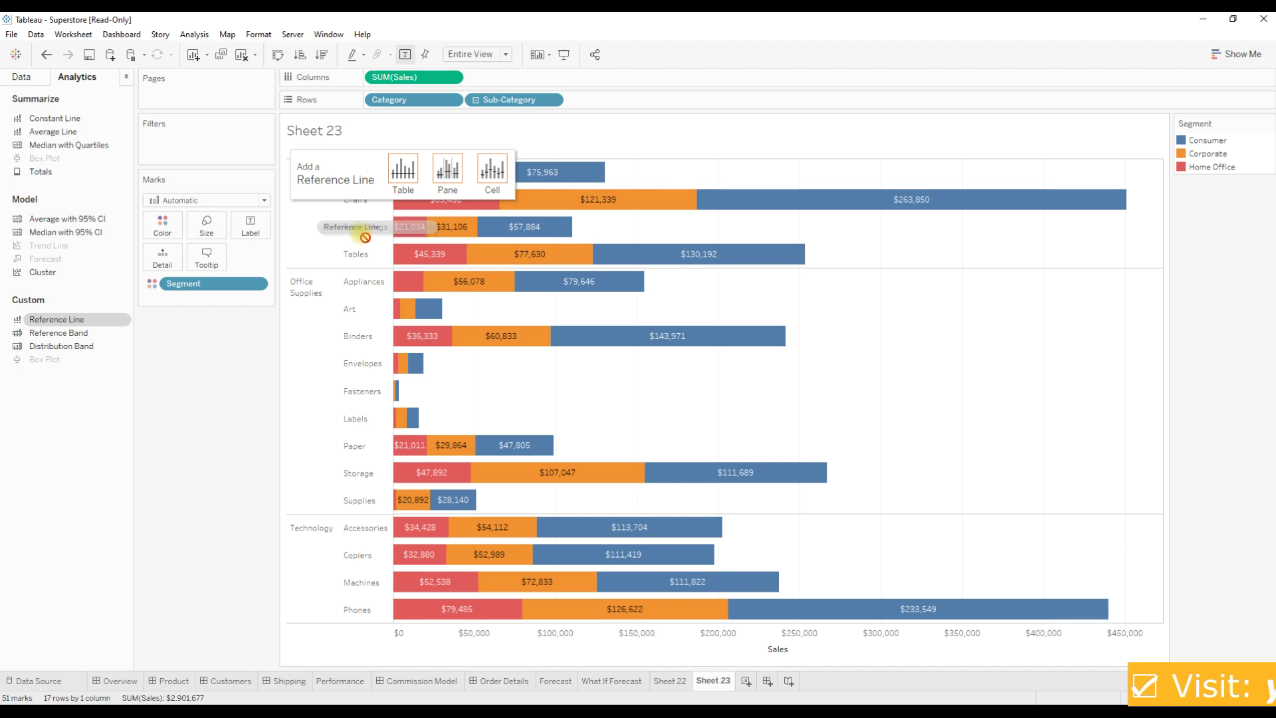
drag(362, 239, 383, 225)
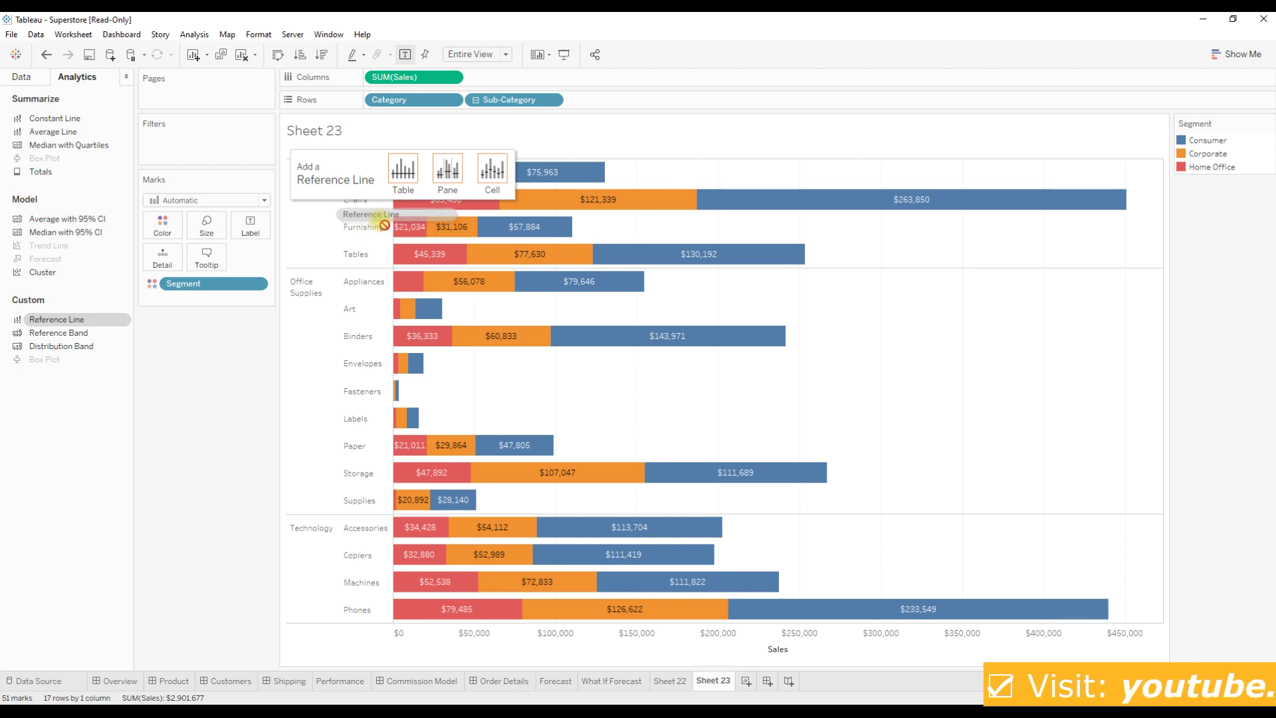
mouse_move(384, 226)
mouse_down()
mouse_move(405, 191)
mouse_move(486, 189)
mouse_move(402, 177)
mouse_up()
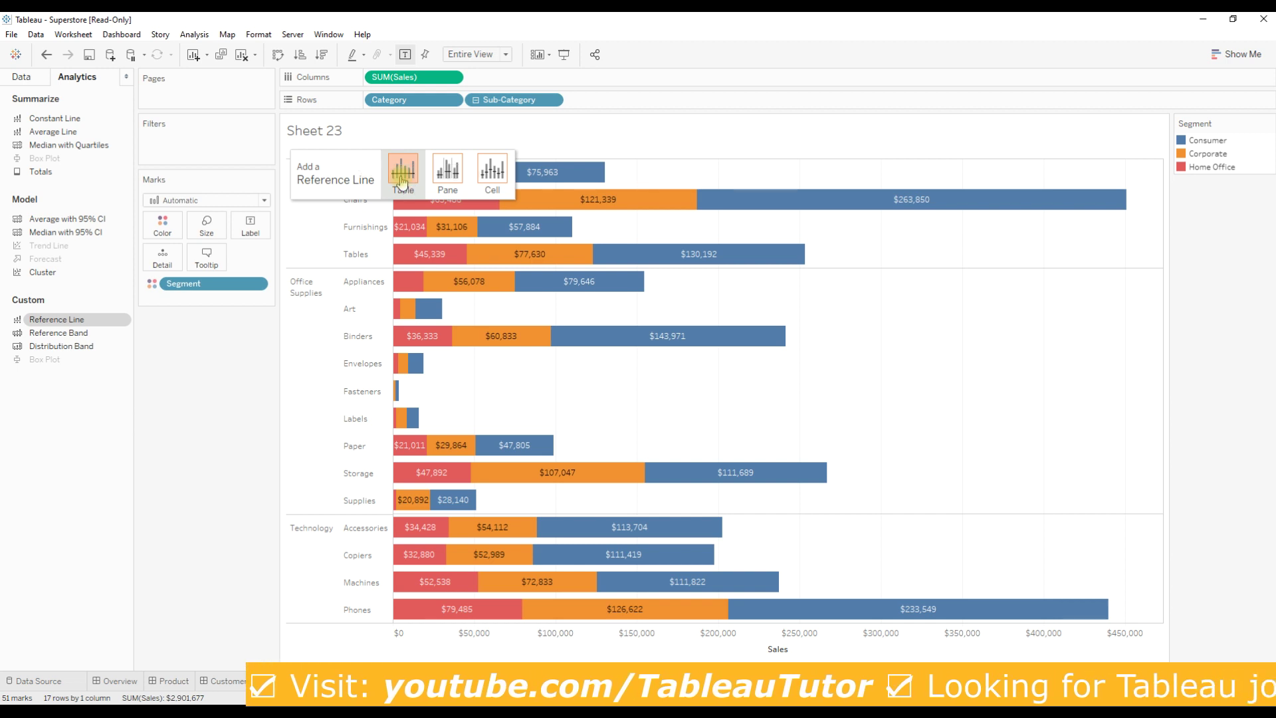
drag(405, 184, 404, 186)
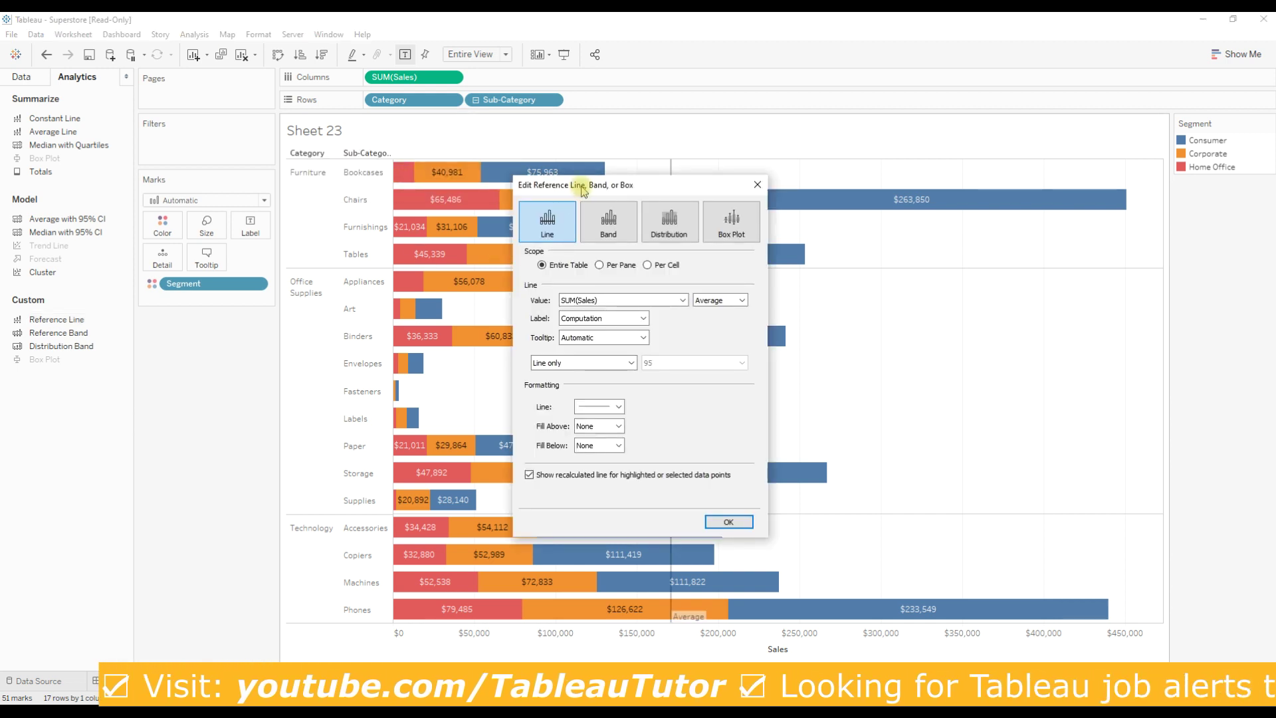
Switch the reference line from Average to Total sales, labelled with its value ($2,901,677).
drag(598, 185, 901, 190)
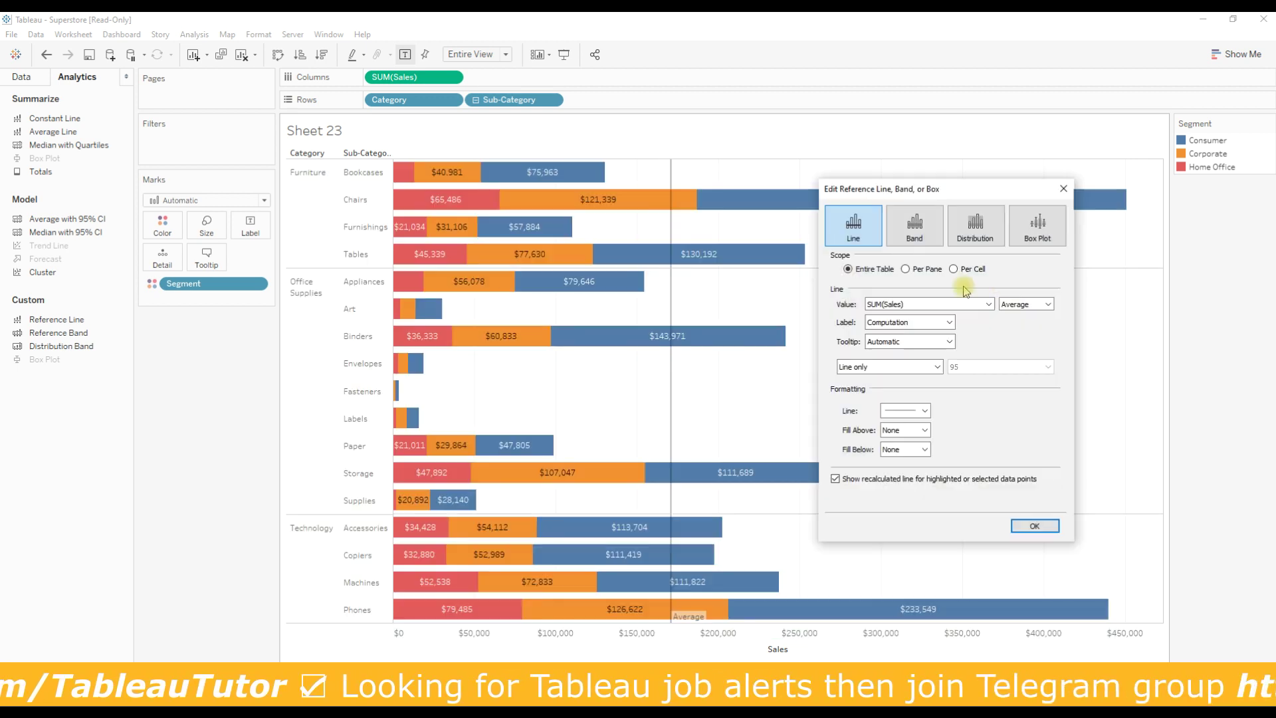
click(1027, 308)
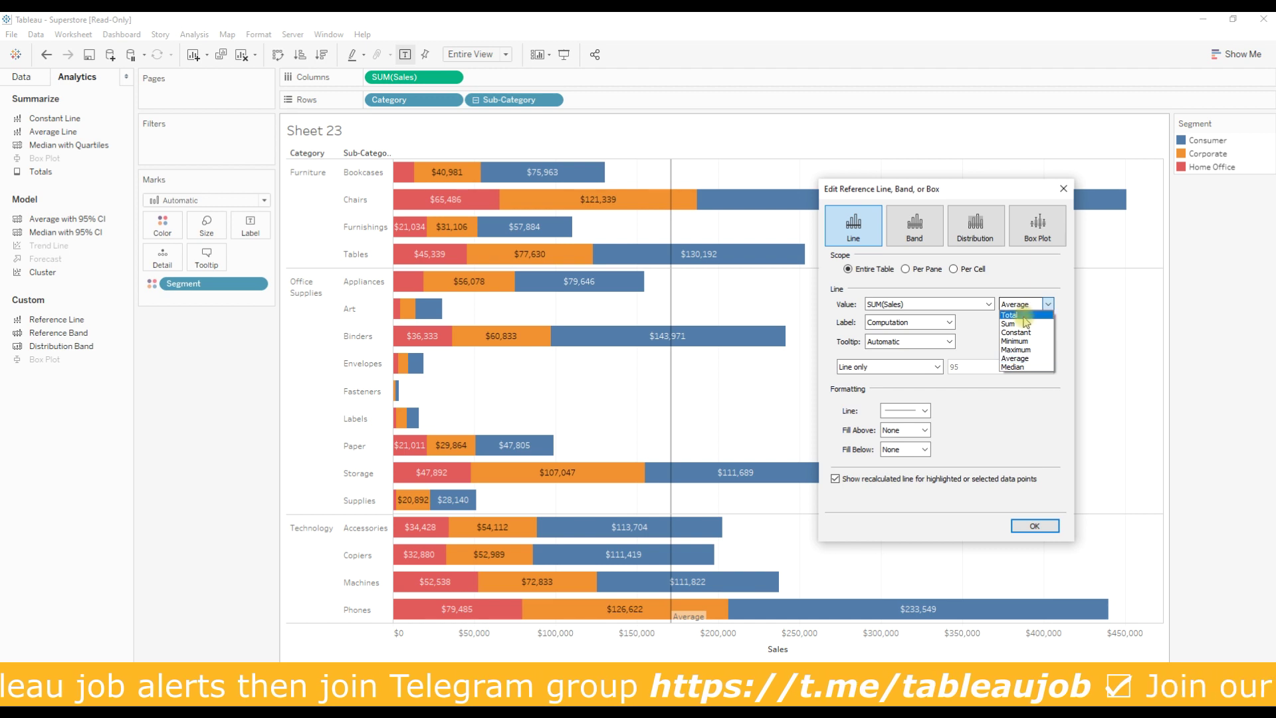
click(1024, 316)
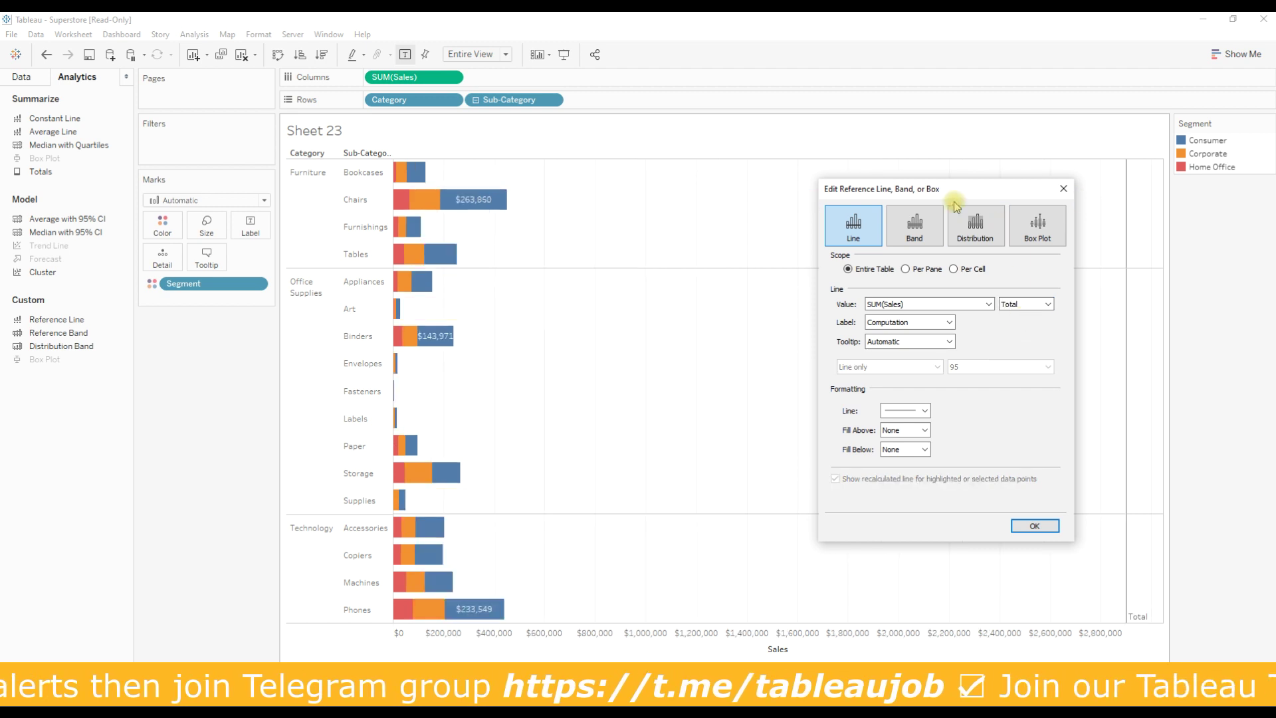
drag(947, 190, 745, 189)
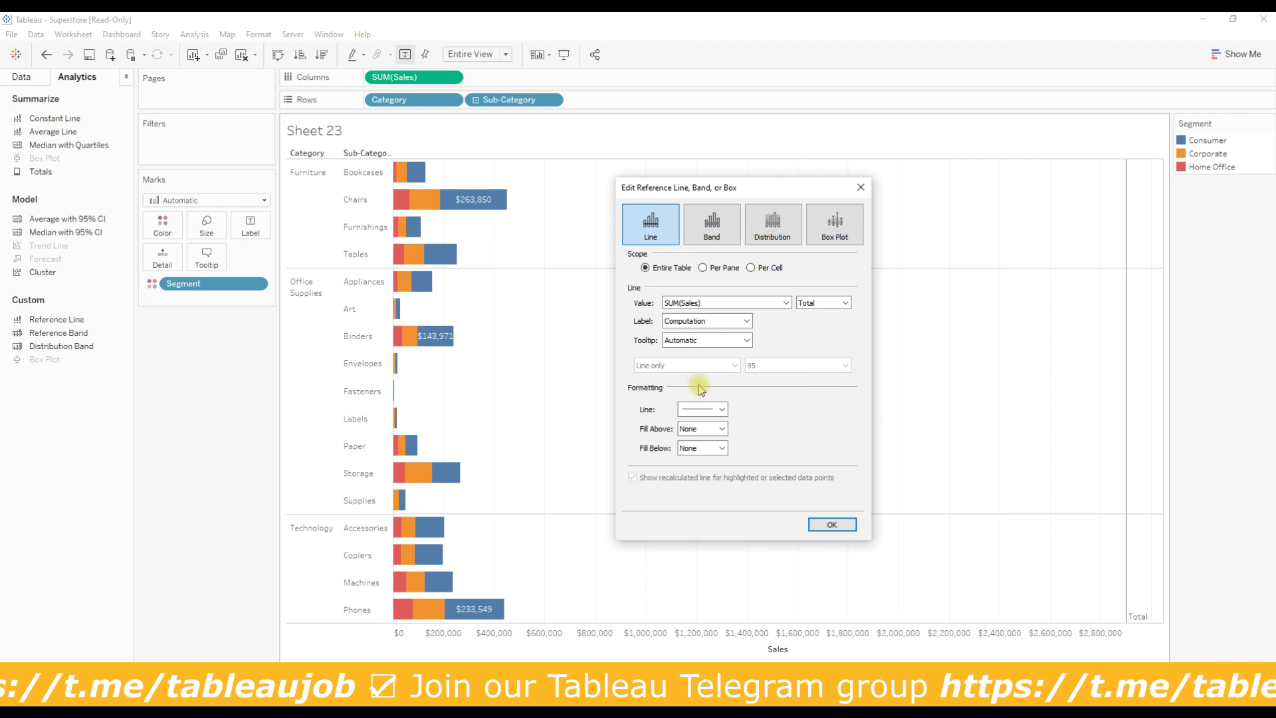
click(693, 321)
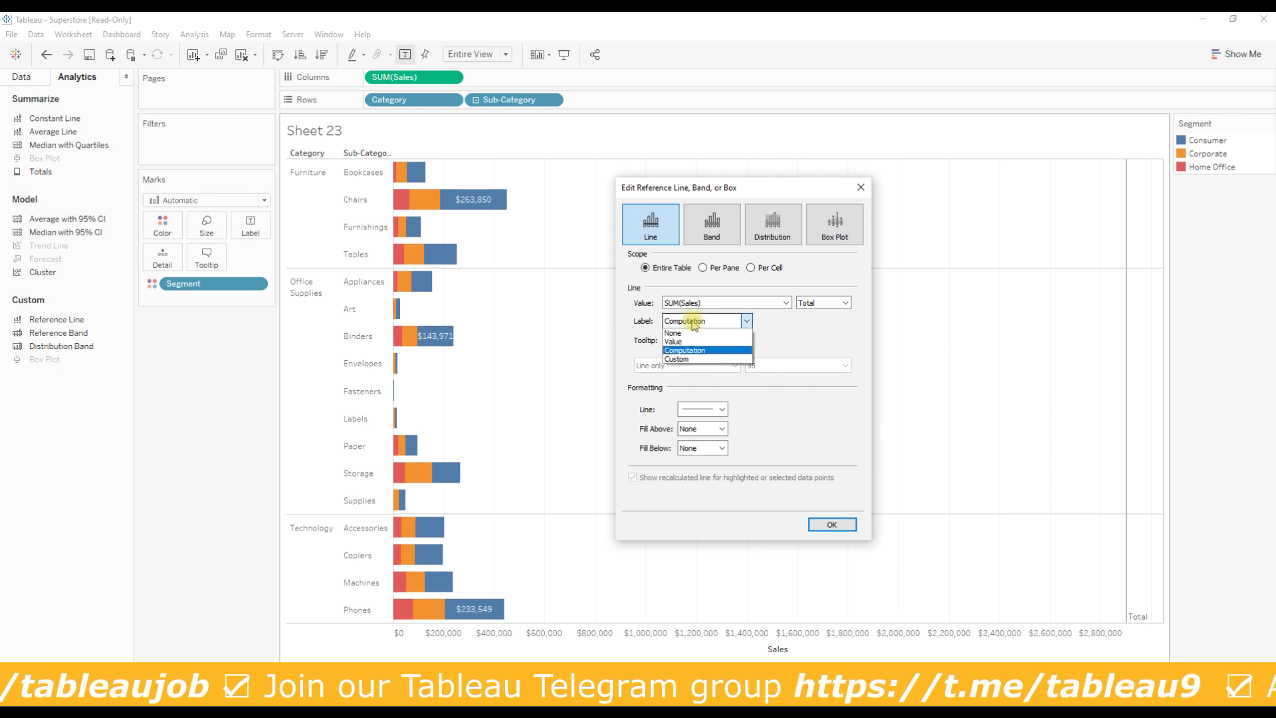
click(677, 341)
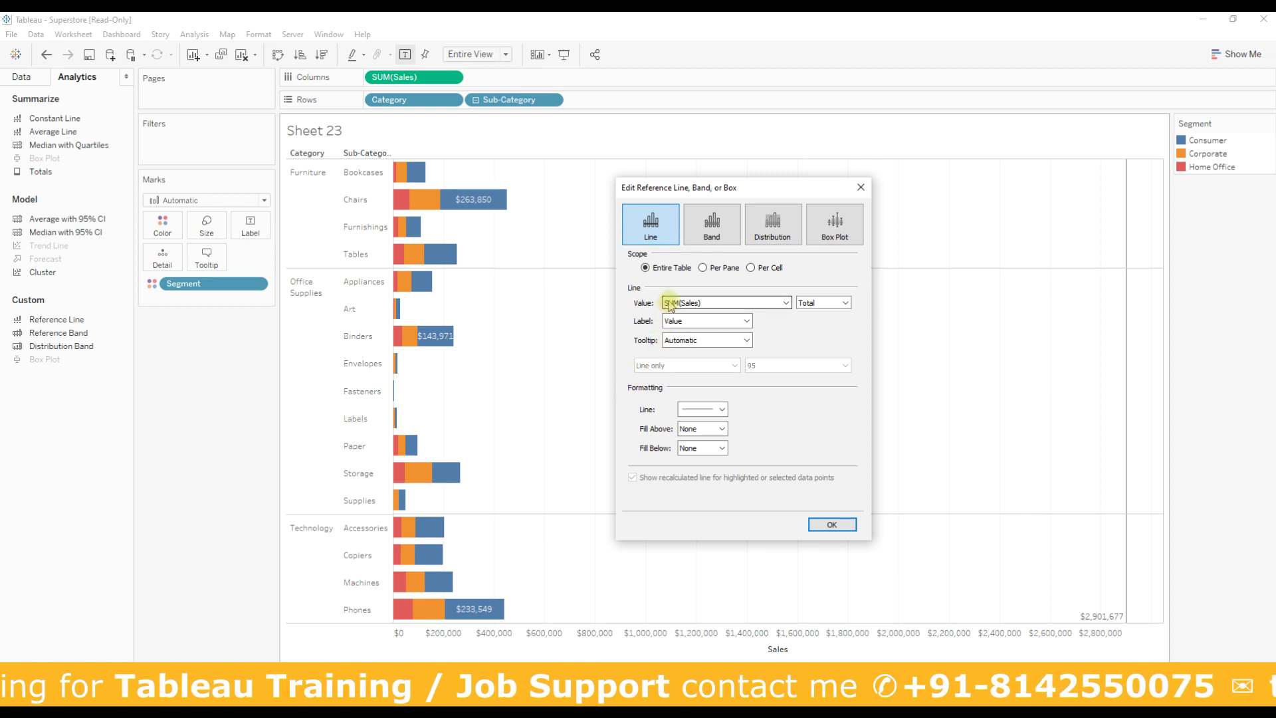
Rescope the total line per cell so each sub-category bar shows its own total.
click(704, 268)
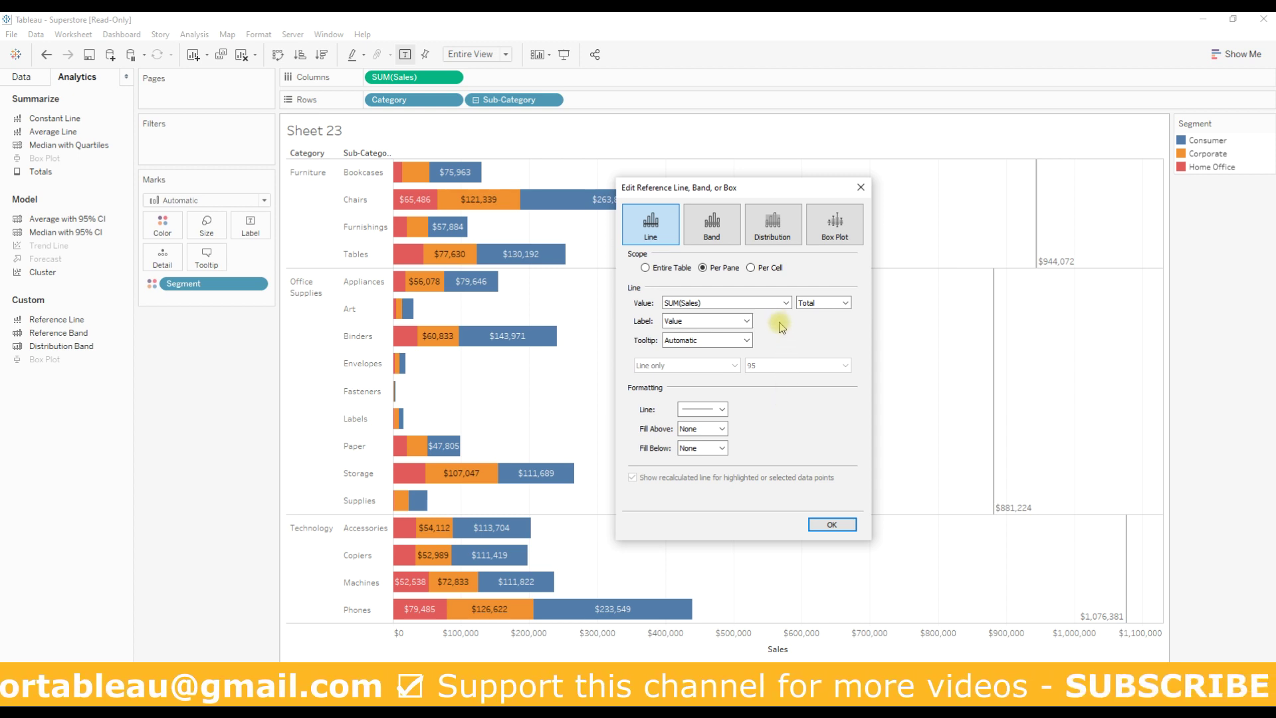
click(750, 267)
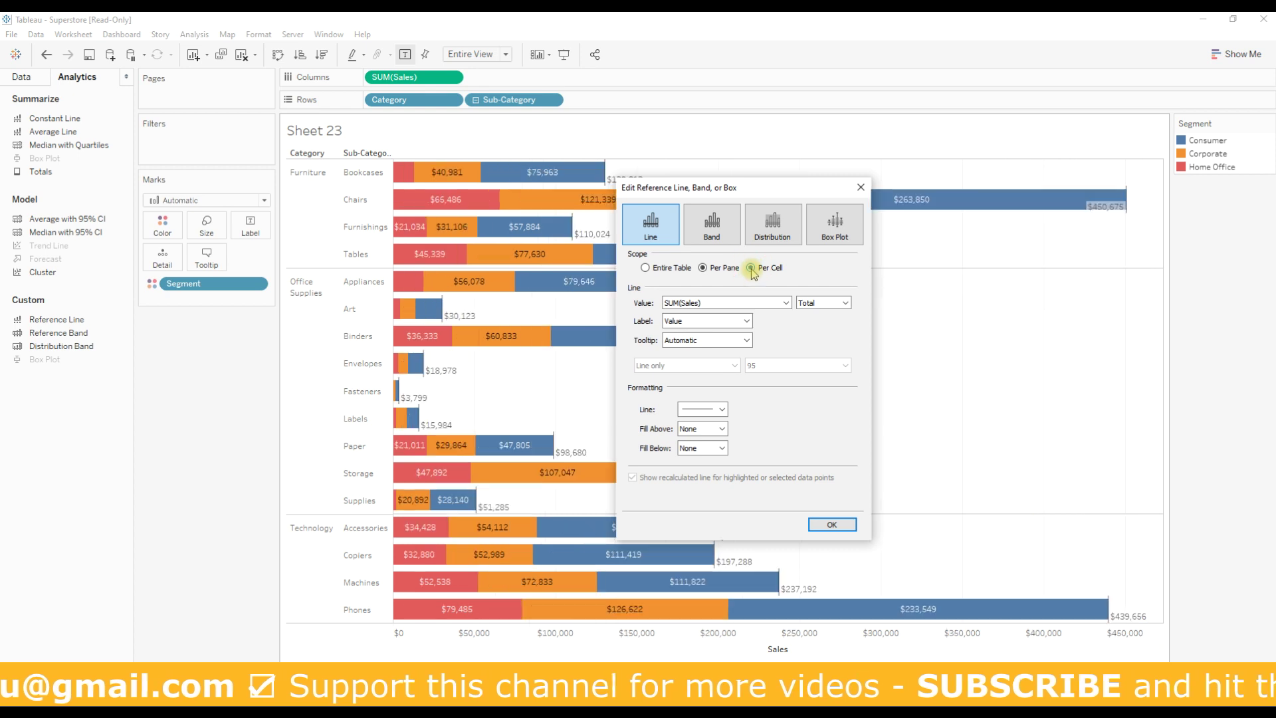
drag(741, 189, 274, 189)
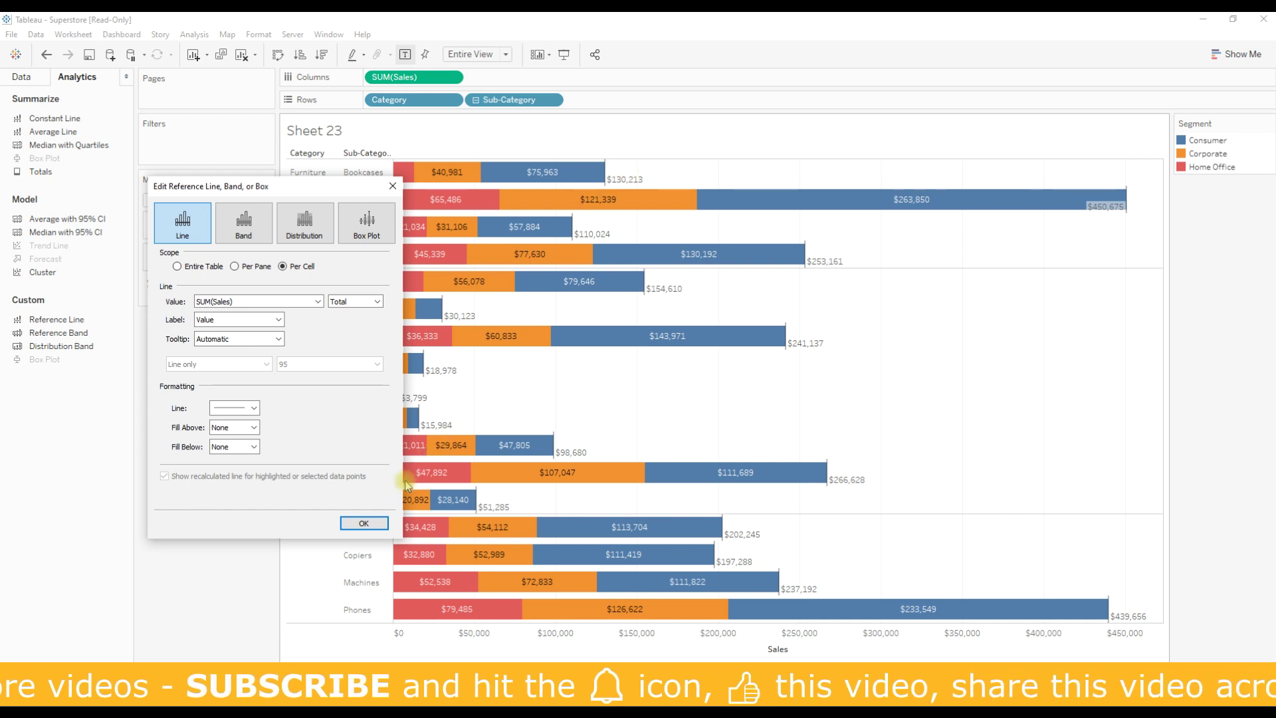
click(364, 523)
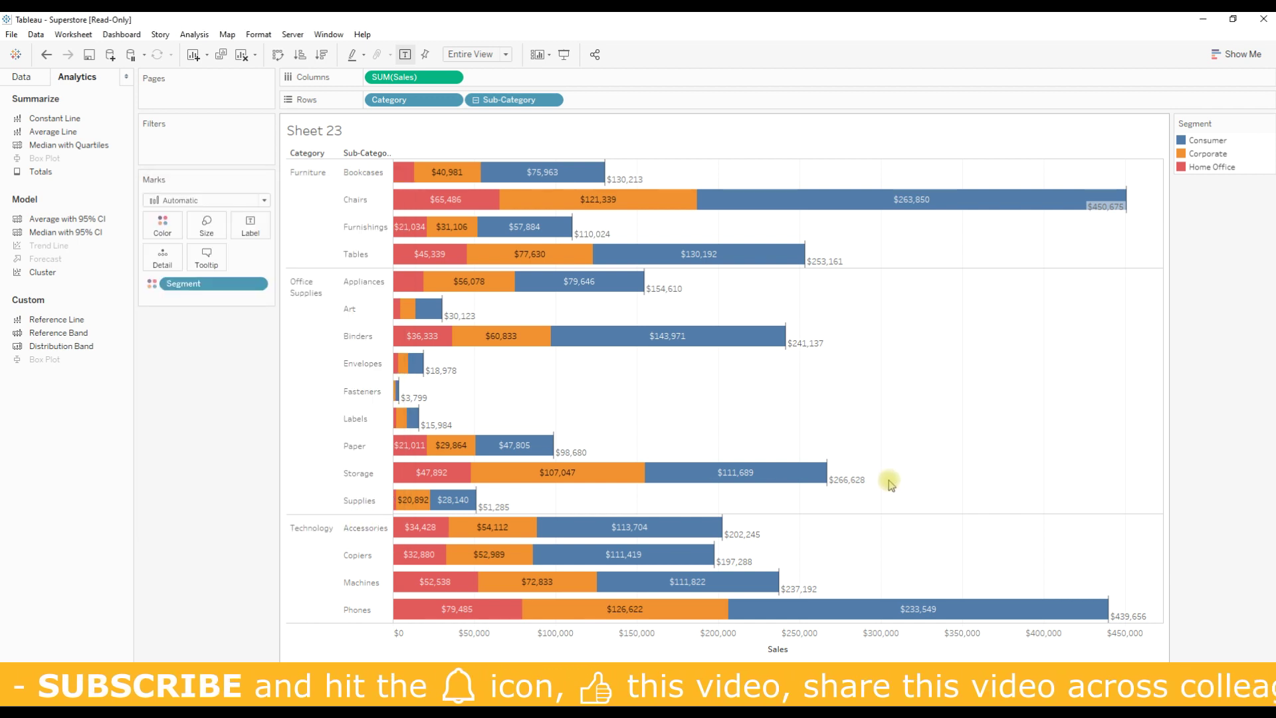
Give the reference line total labels middle vertical alignment beside each bar end.
click(804, 345)
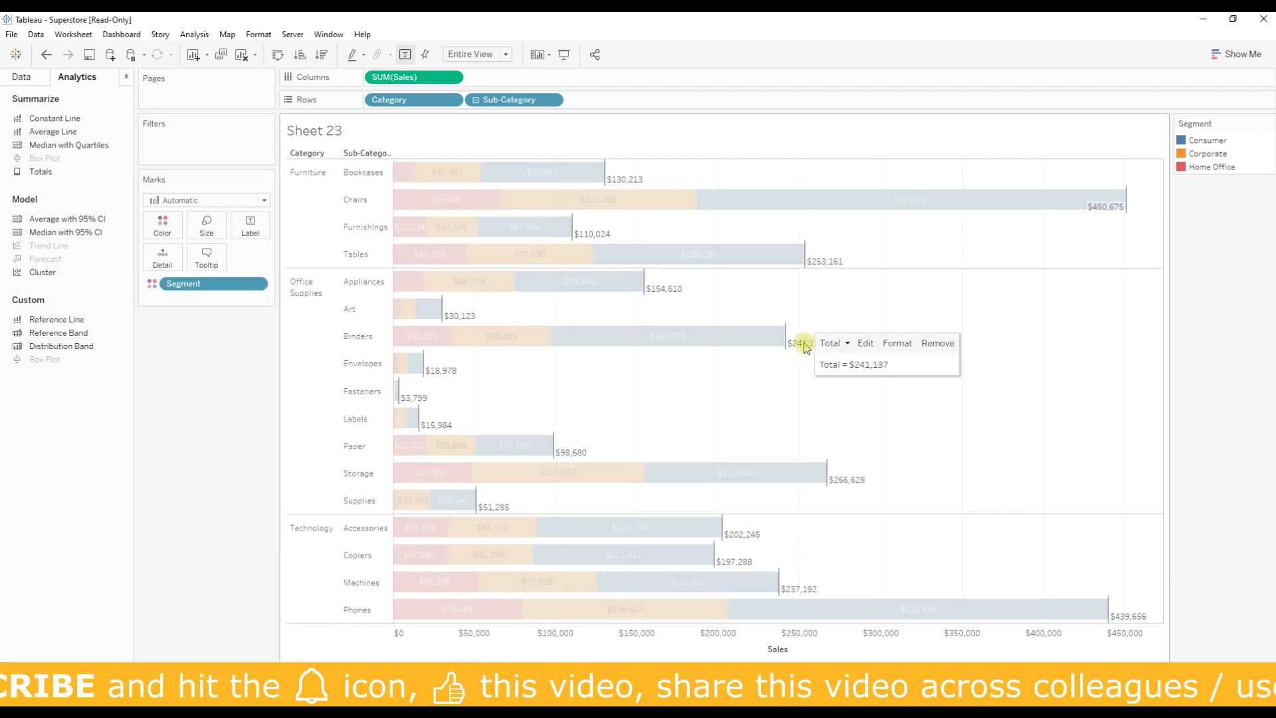
click(899, 346)
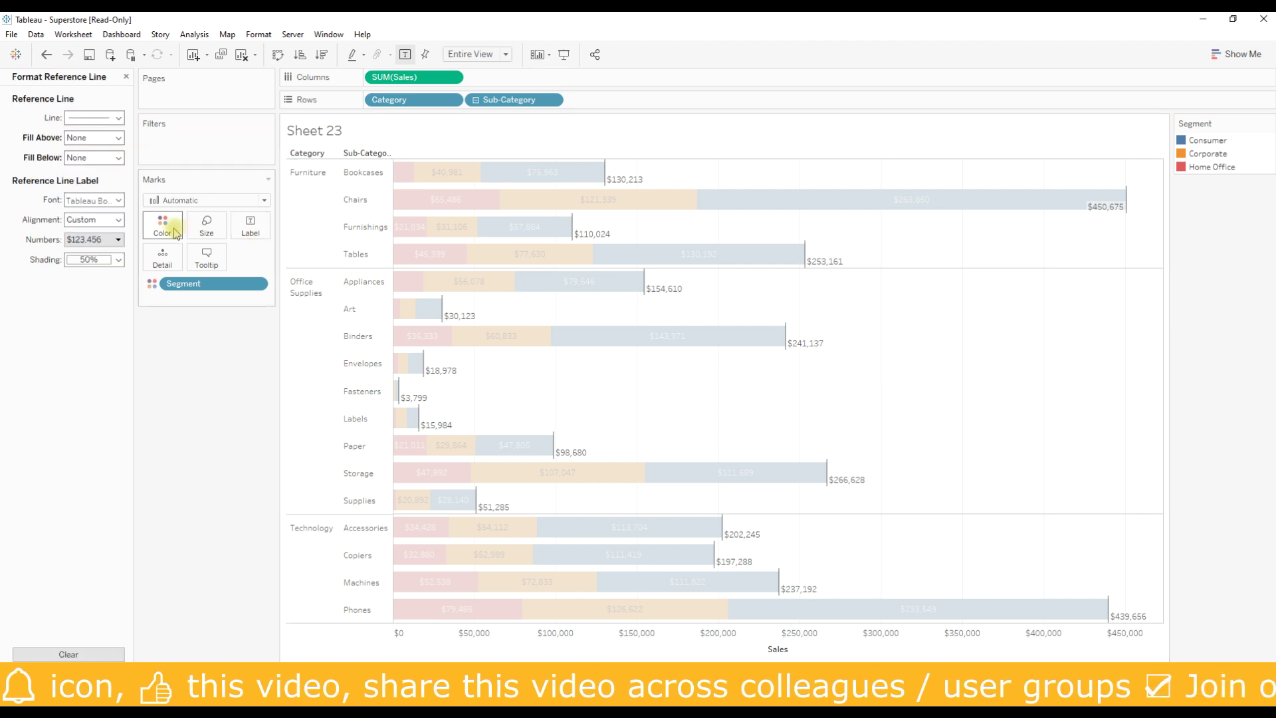
click(95, 220)
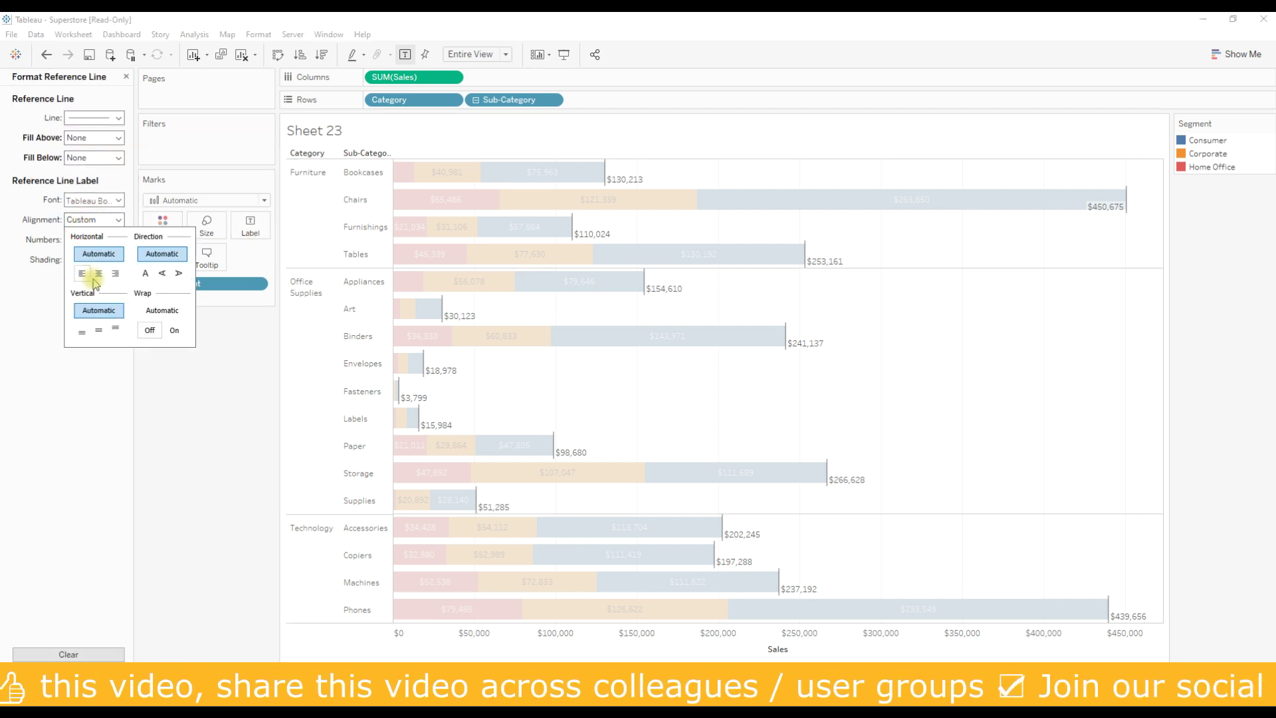
click(98, 332)
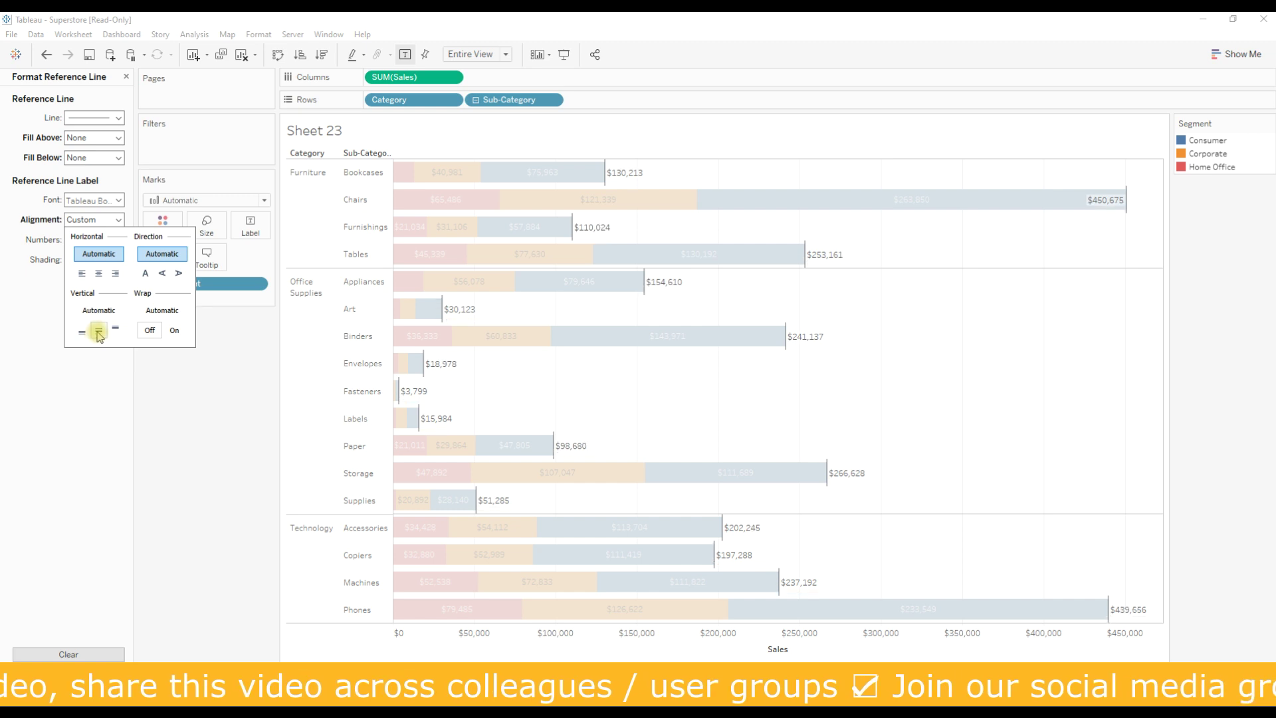
click(80, 393)
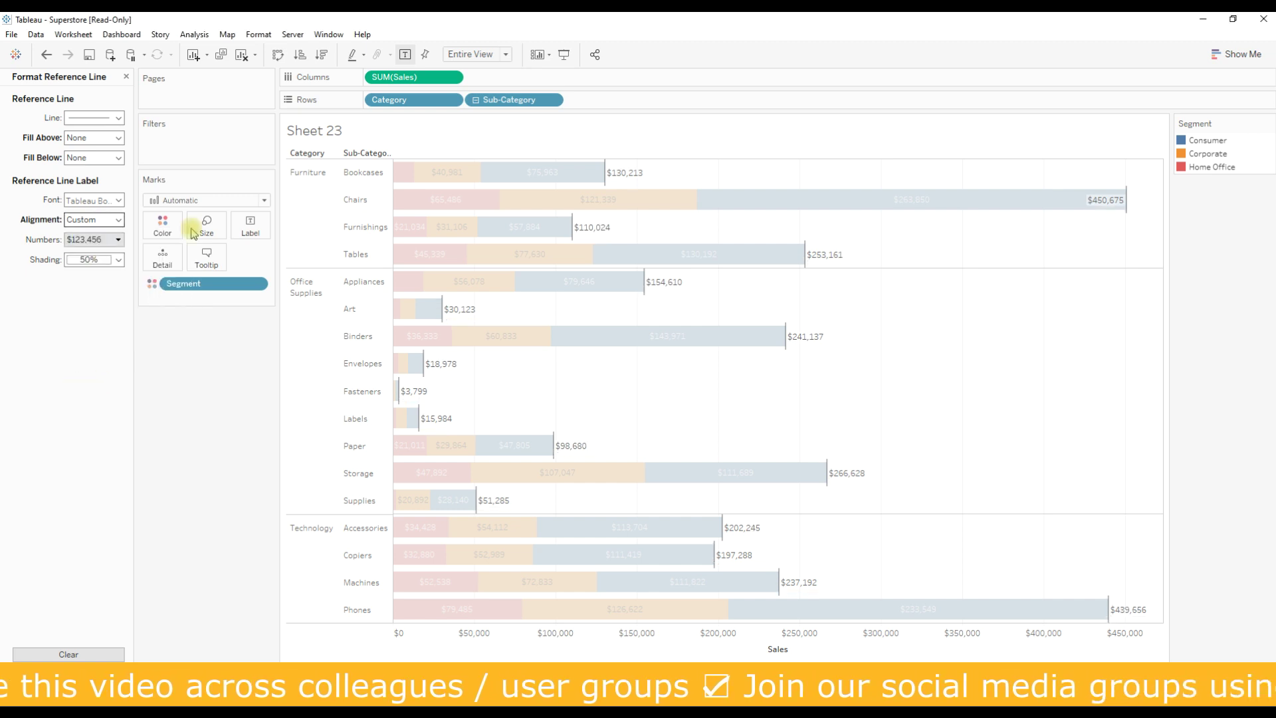
click(754, 397)
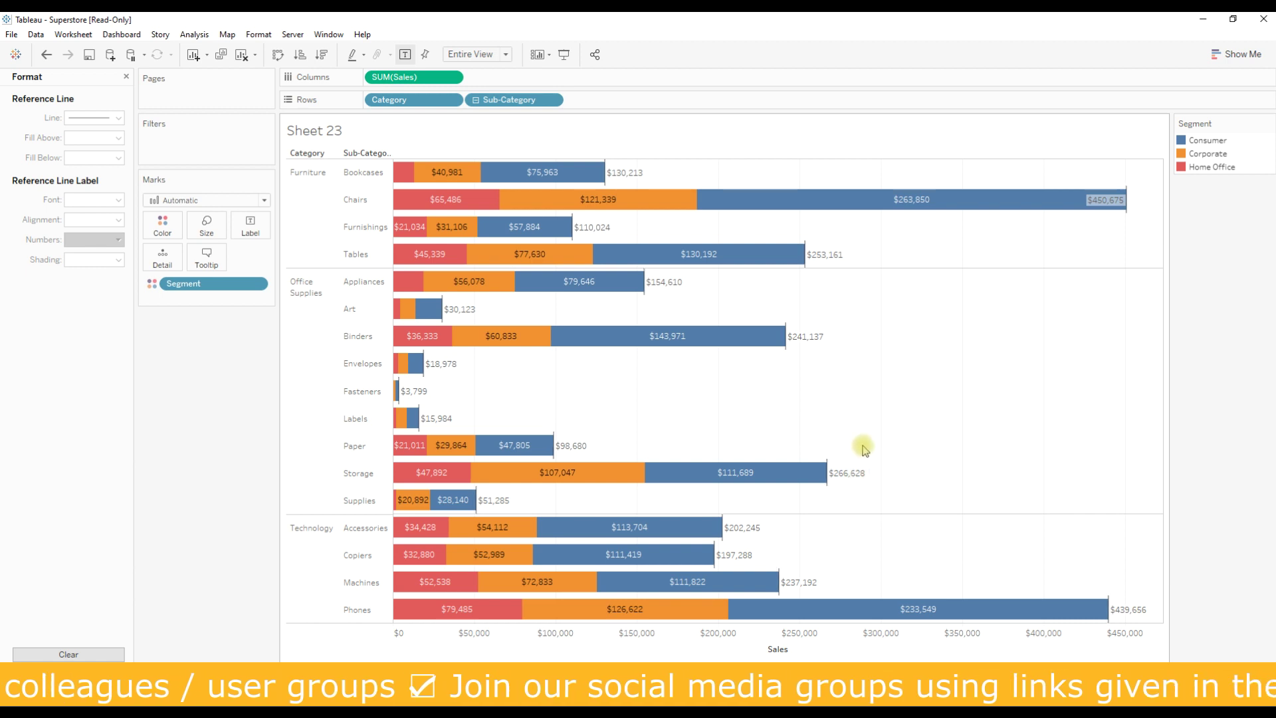
click(847, 476)
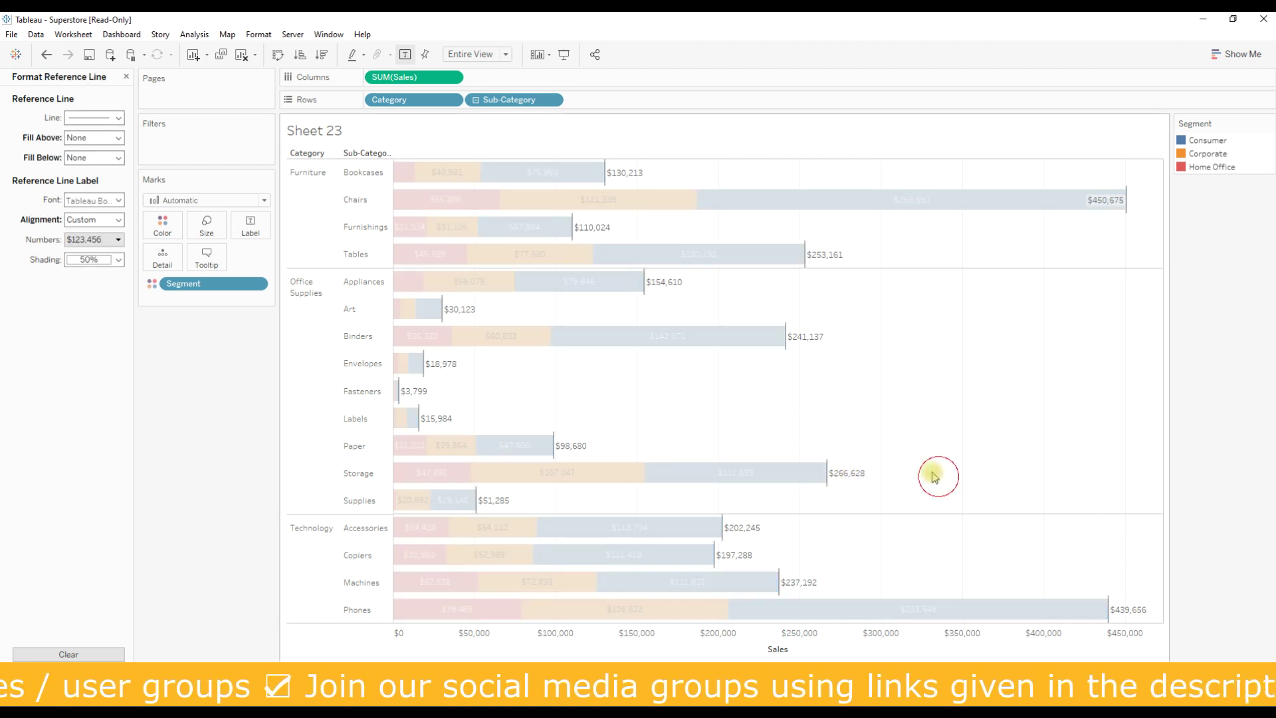
Set the reference line stroke to None, keeping only the total labels.
click(99, 119)
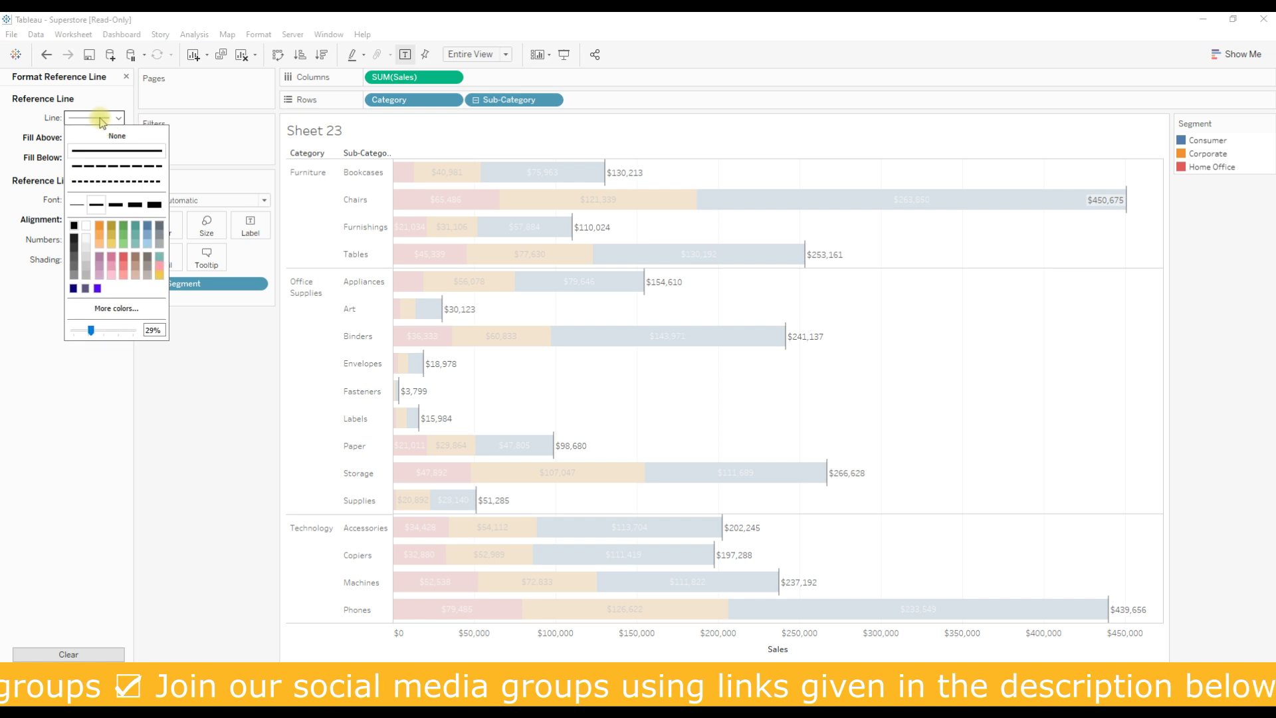
click(100, 134)
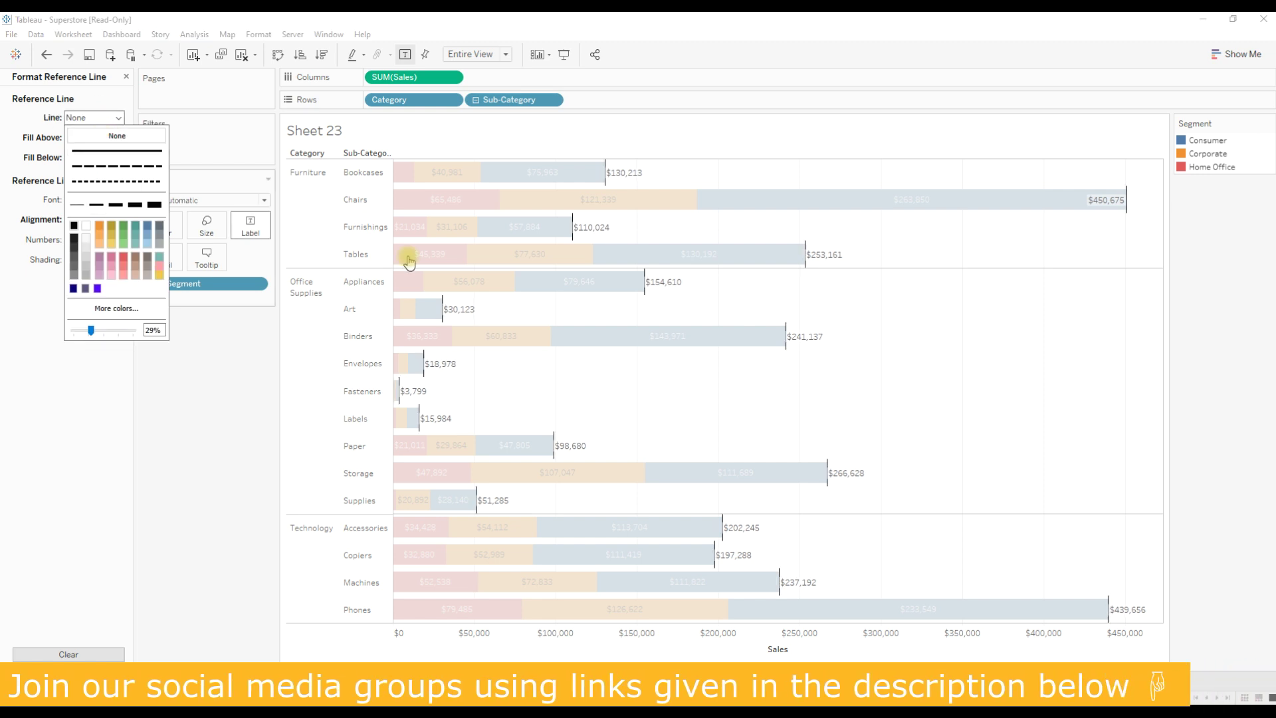
click(967, 370)
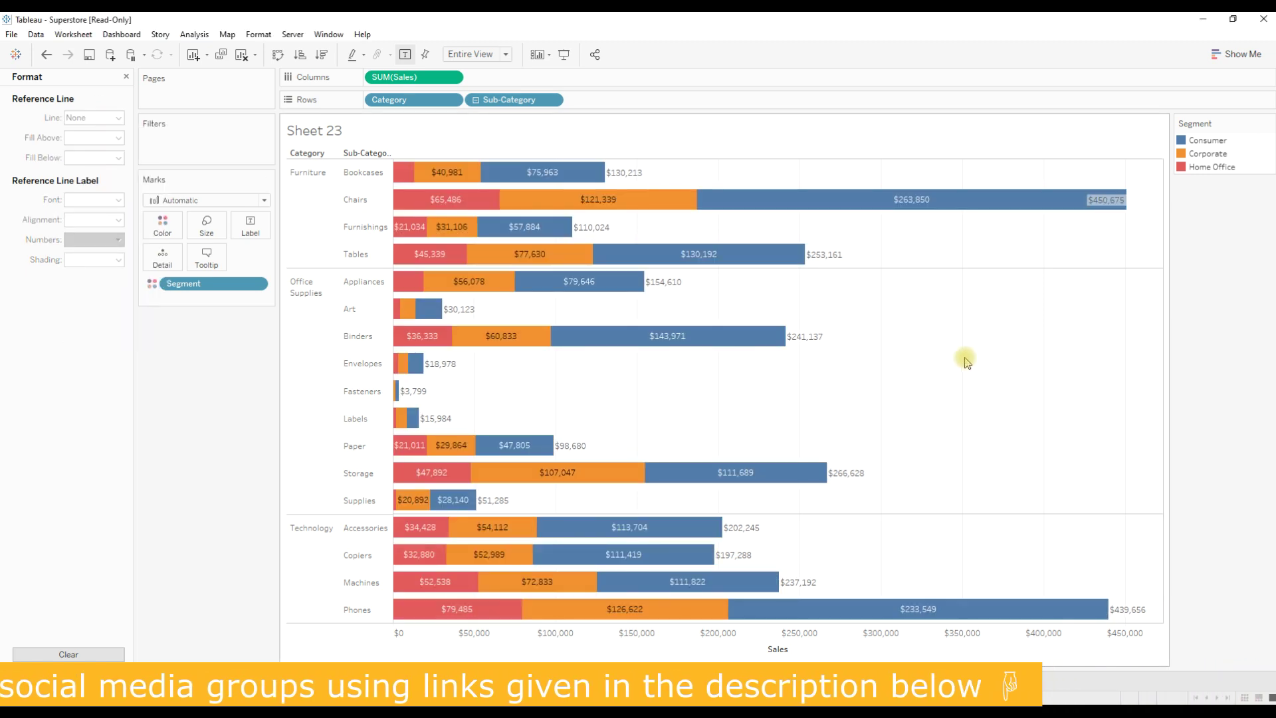